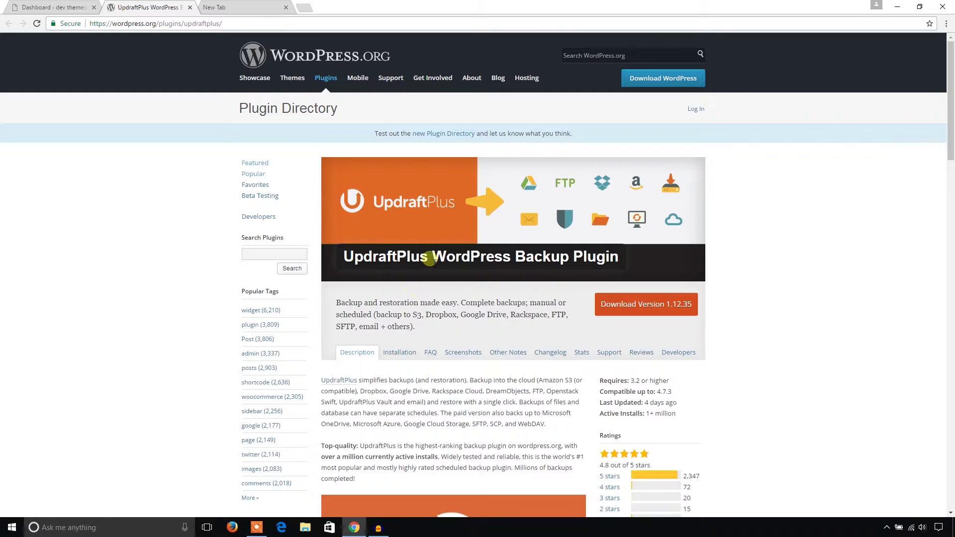
- Copy the plugin name 'UpdraftPlus' from its WordPress.org directory page title
drag(430, 258, 348, 255)
right_click(348, 255)
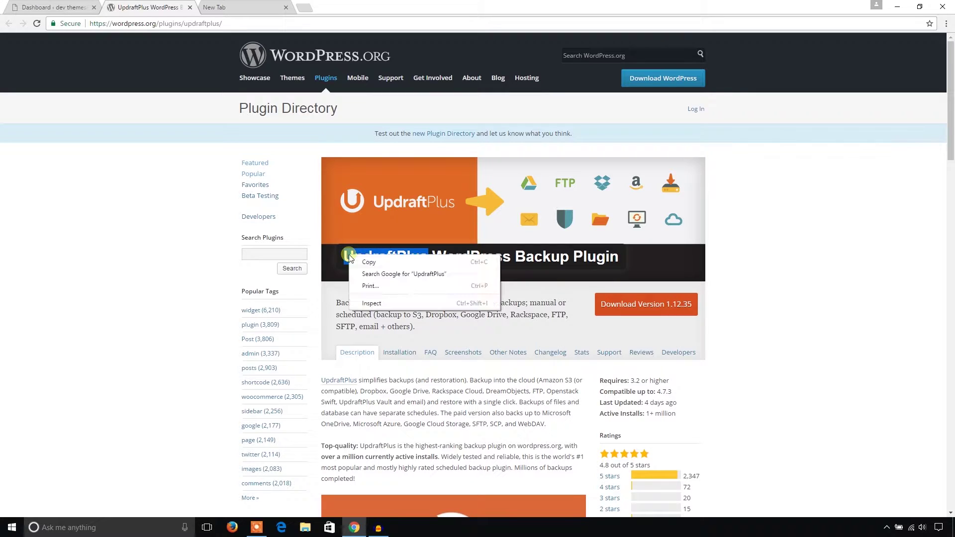
click(364, 260)
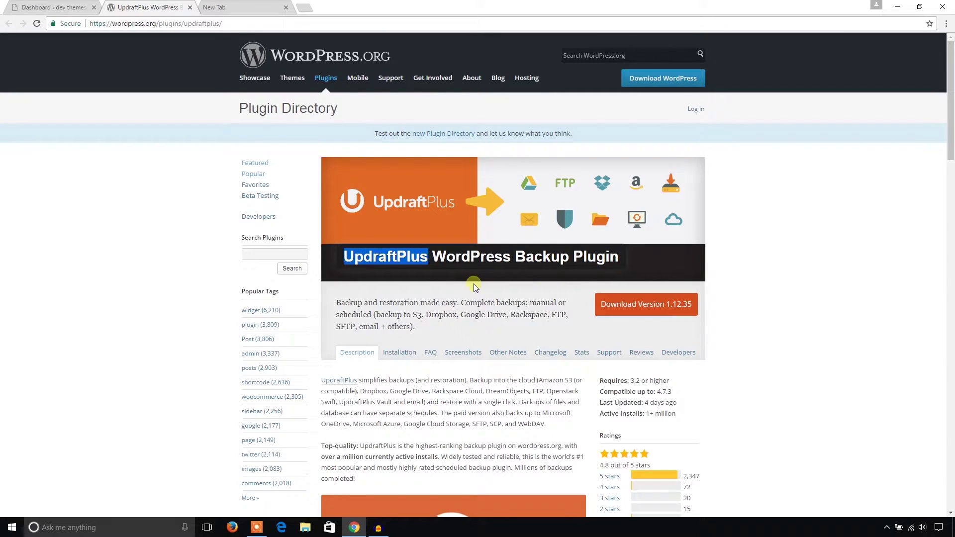
scroll(460, 285, down, 1)
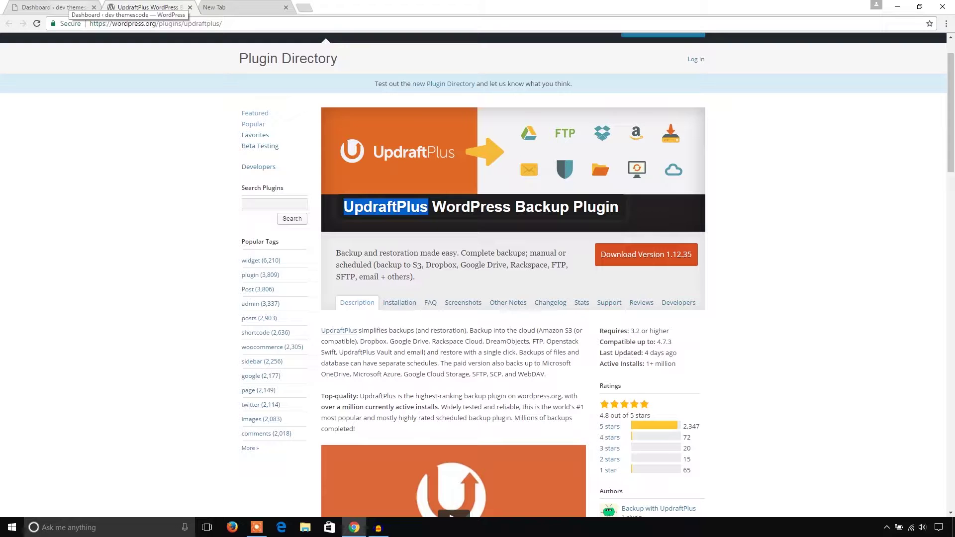
- Search Add New plugins for 'UpdraftPlus' and install the UpdraftPlus WordPress Backup Plugin 1.12.35
click(55, 7)
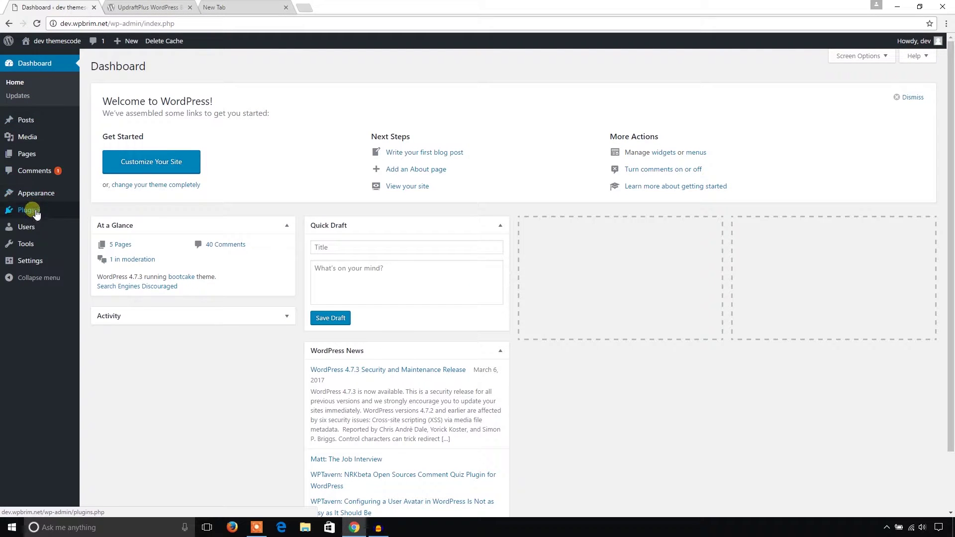
mouse_move(33, 211)
click(102, 227)
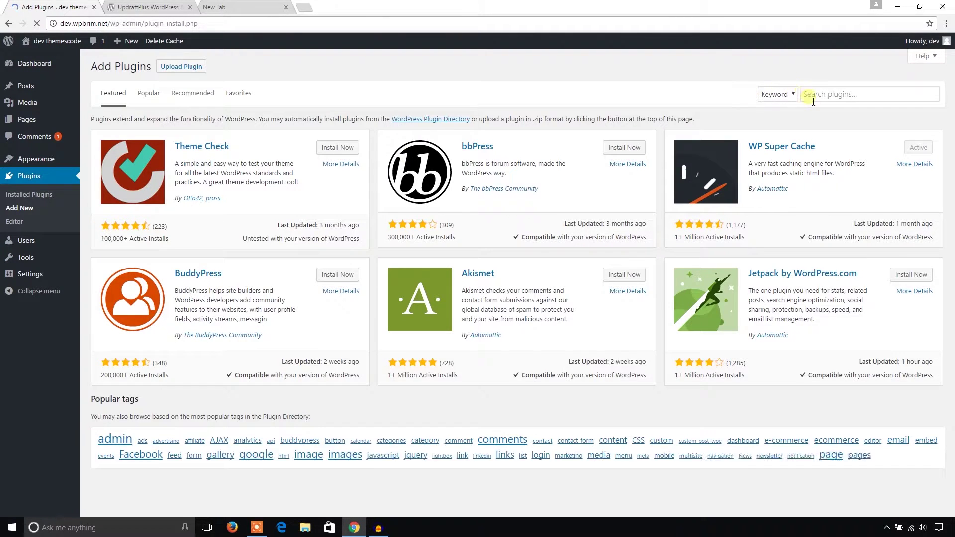
click(816, 101)
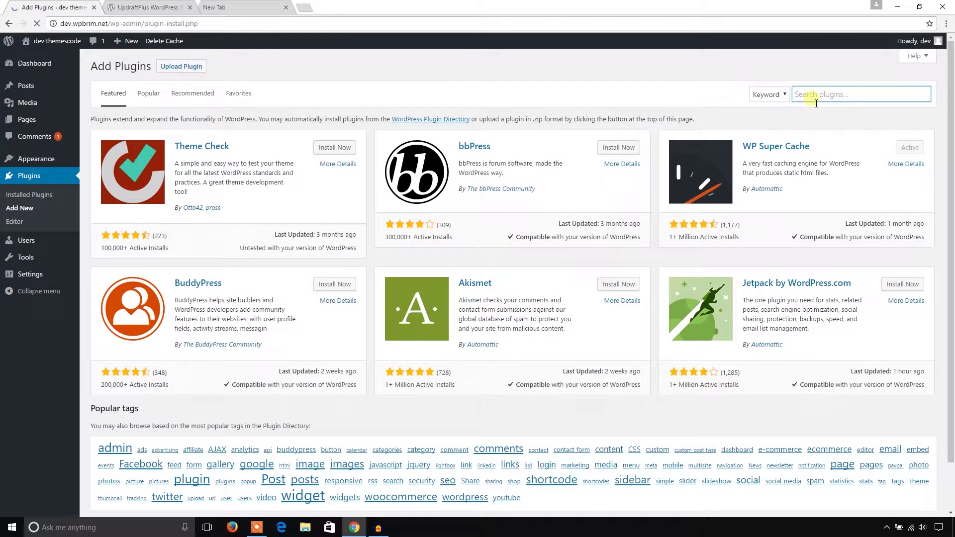
key(ctrl+v)
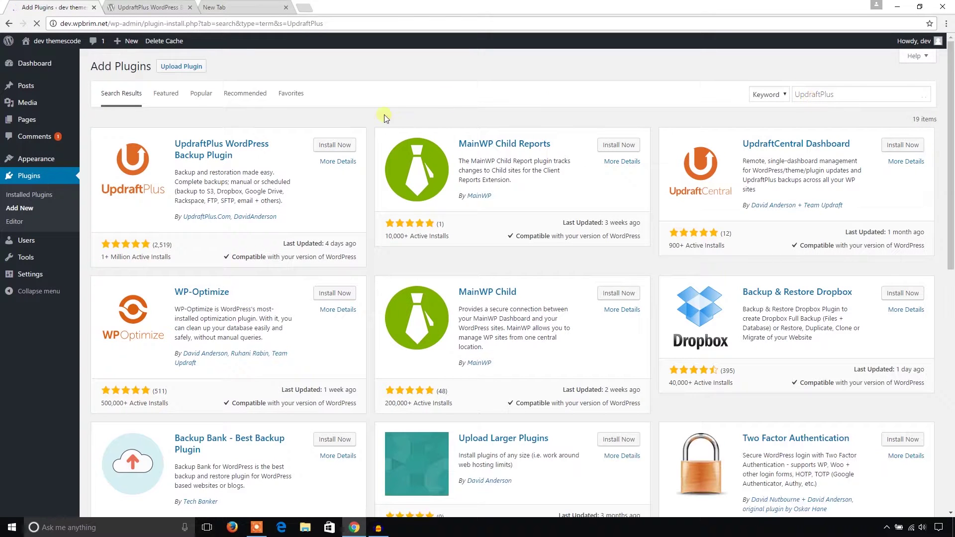
click(333, 147)
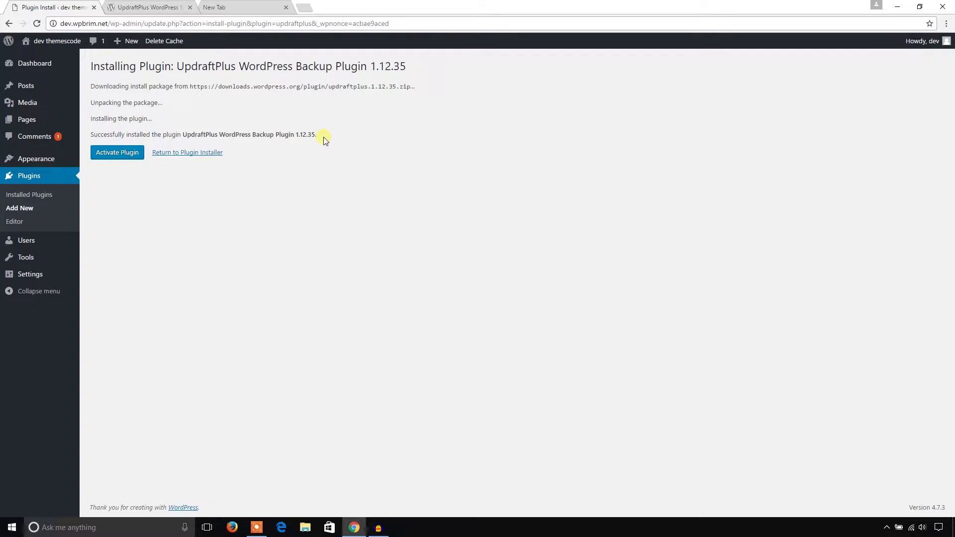
- Activate UpdraftPlus and go to Settings > UpdraftPlus Backups
click(119, 152)
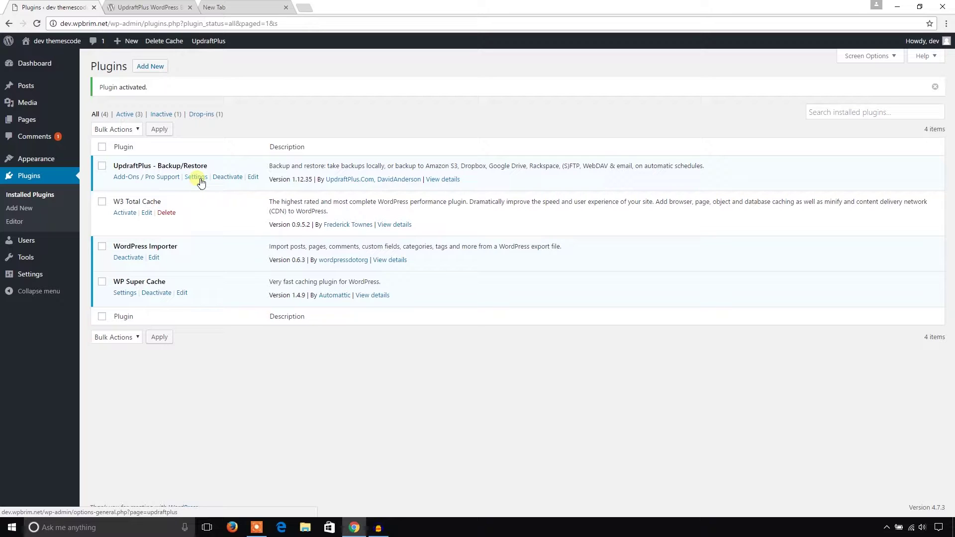
mouse_move(34, 276)
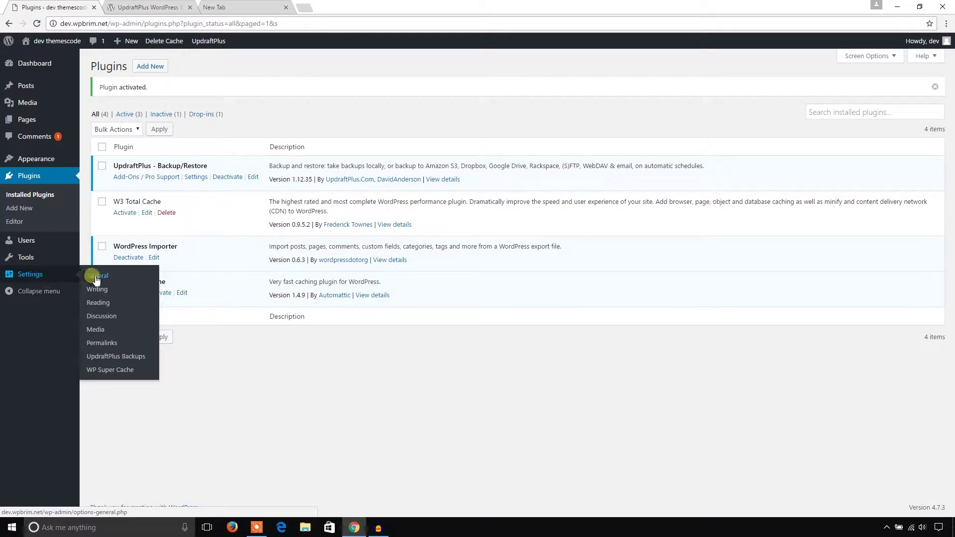
click(125, 357)
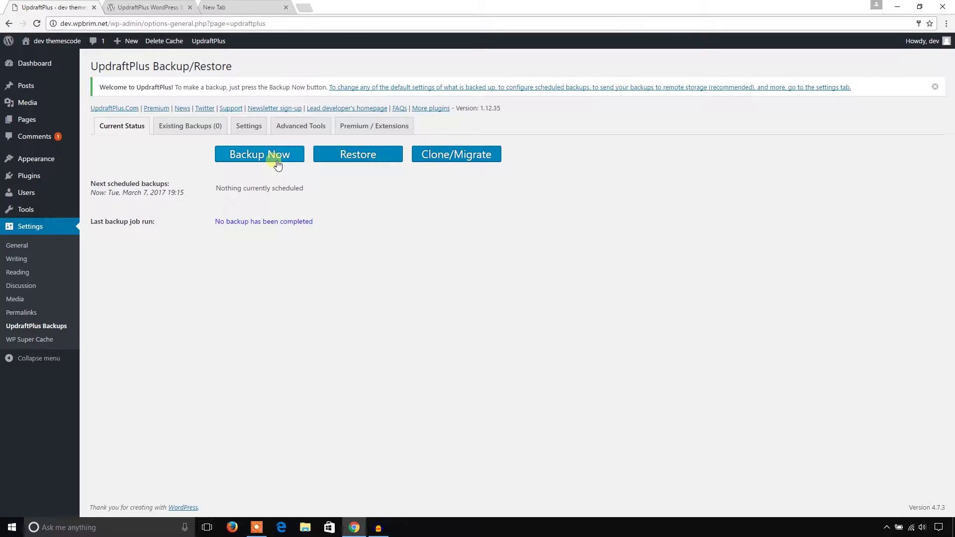
- Set both the files and database backup schedules to Daily
click(255, 132)
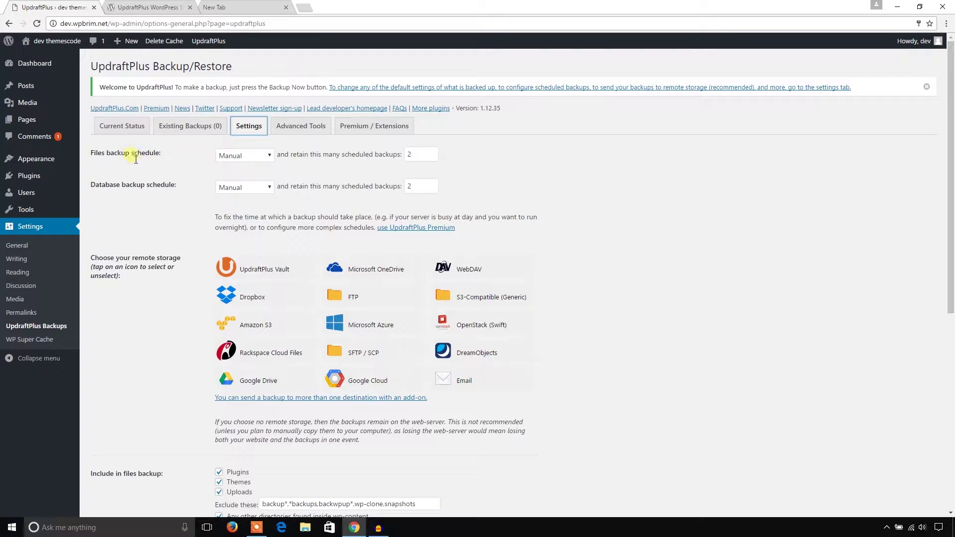
click(253, 159)
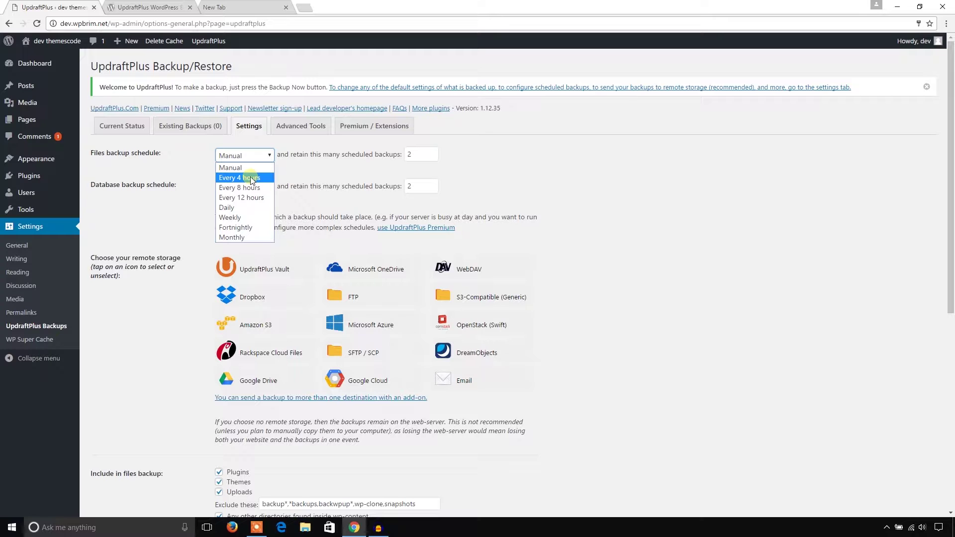
click(252, 180)
click(266, 158)
click(250, 197)
click(258, 156)
click(244, 204)
click(267, 158)
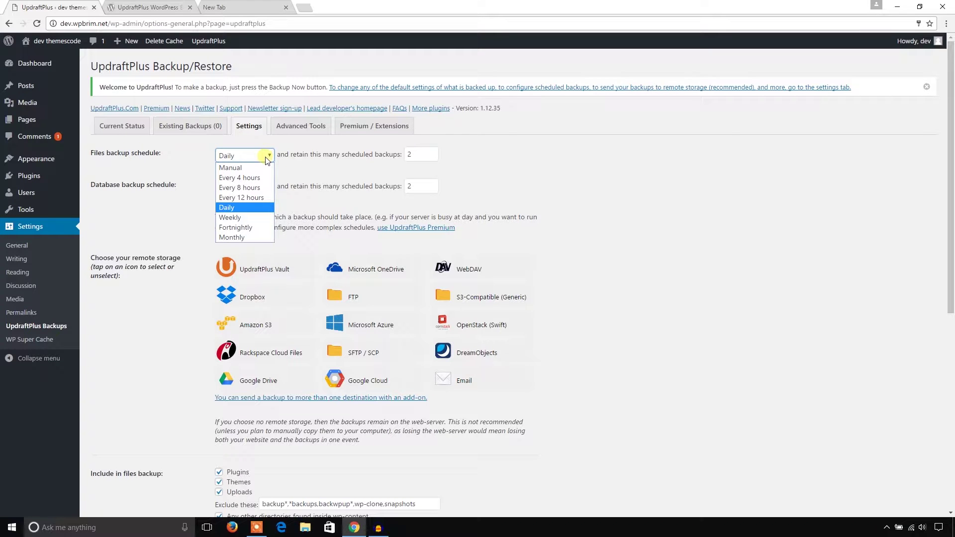
click(242, 205)
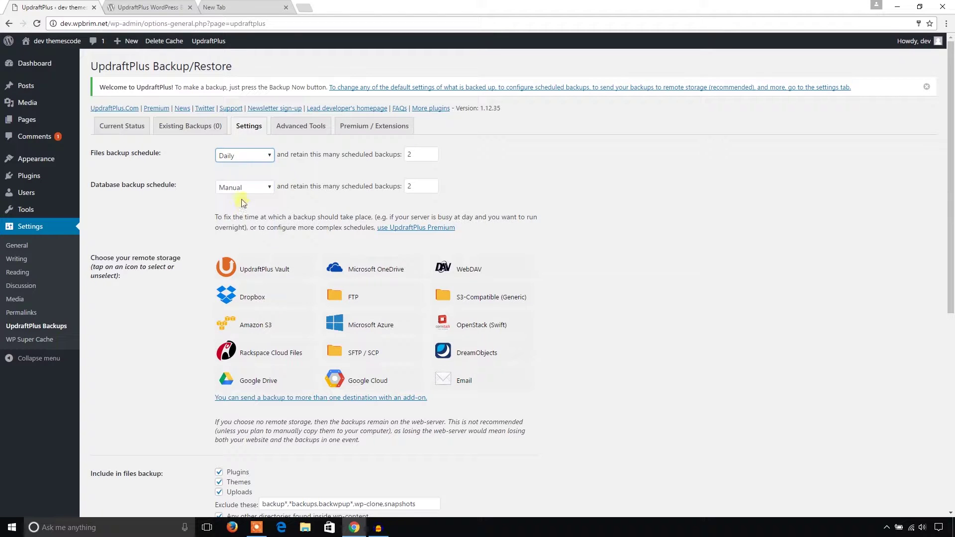
click(239, 187)
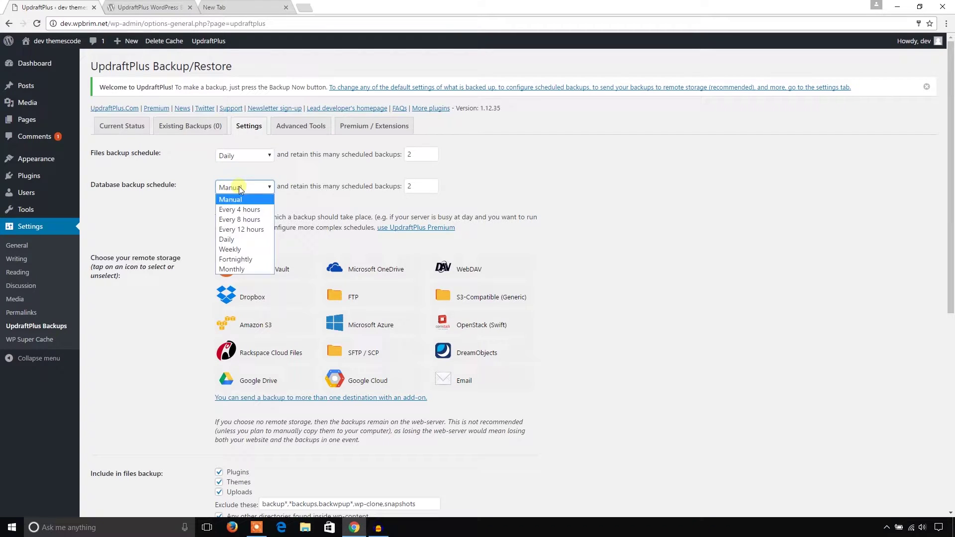
click(231, 239)
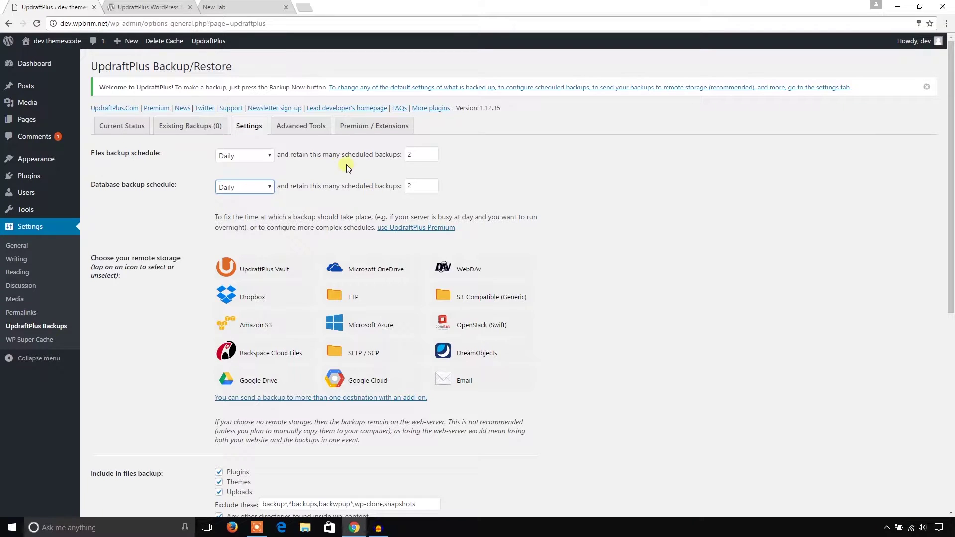
- Reduce the files and database retain counts from 2 to 1 scheduled backup
double_click(417, 157)
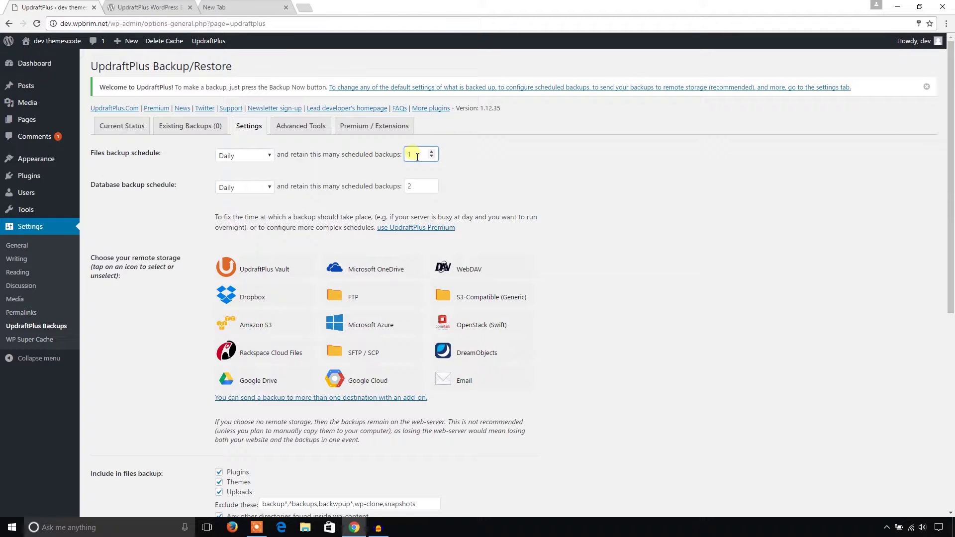
double_click(423, 187)
text(1)
click(160, 204)
- Pick Dropbox as remote storage, keeping plugins, themes and uploads in file backups
scroll(159, 203, down, 2)
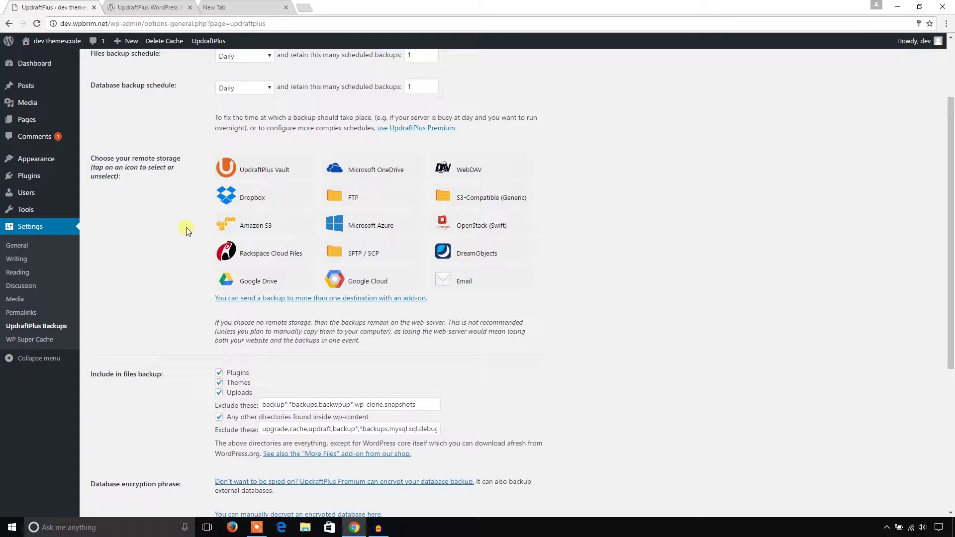
click(250, 201)
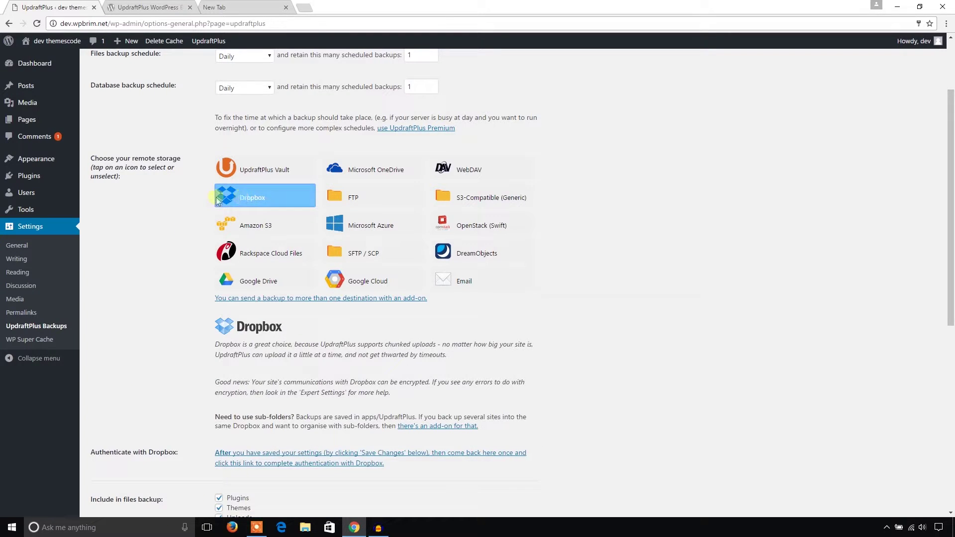
scroll(184, 206, down, 3)
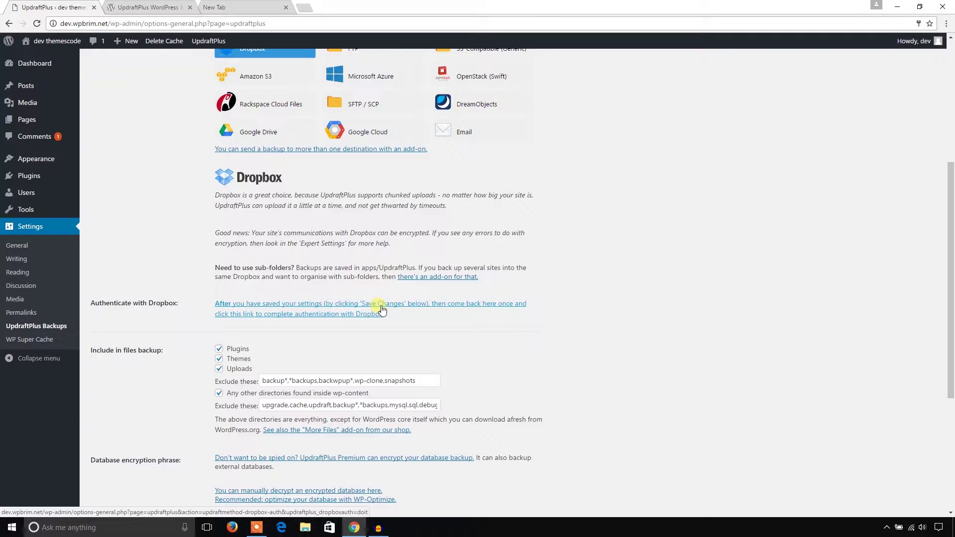
scroll(216, 236, down, 3)
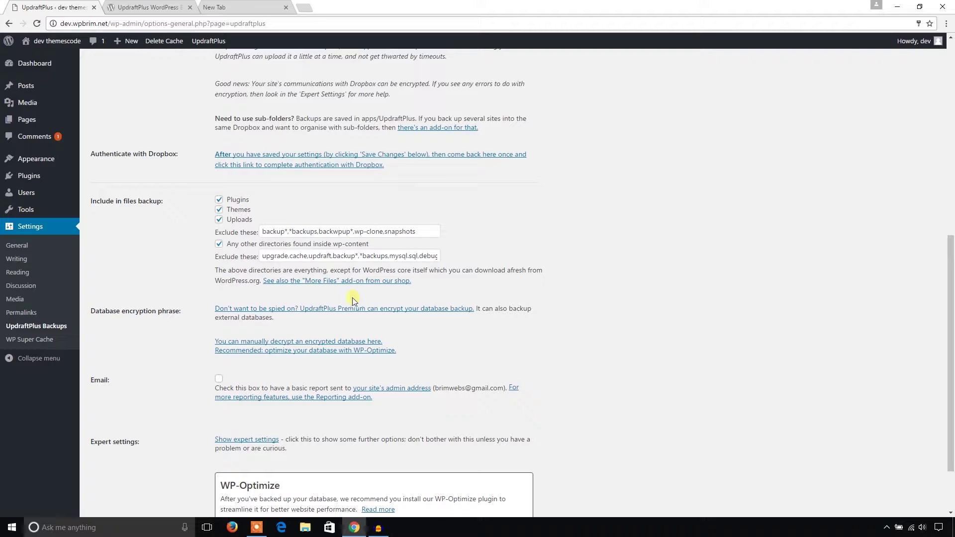
click(220, 199)
click(219, 200)
click(220, 220)
scroll(195, 175, down, 2)
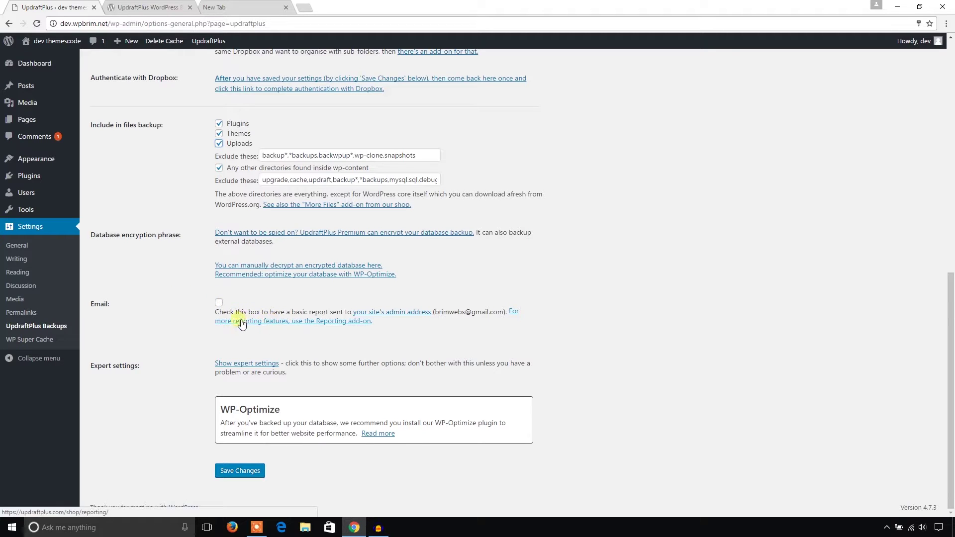
- Disable the email report, save settings, and open the Dropbox authorization link in a new tab
click(219, 303)
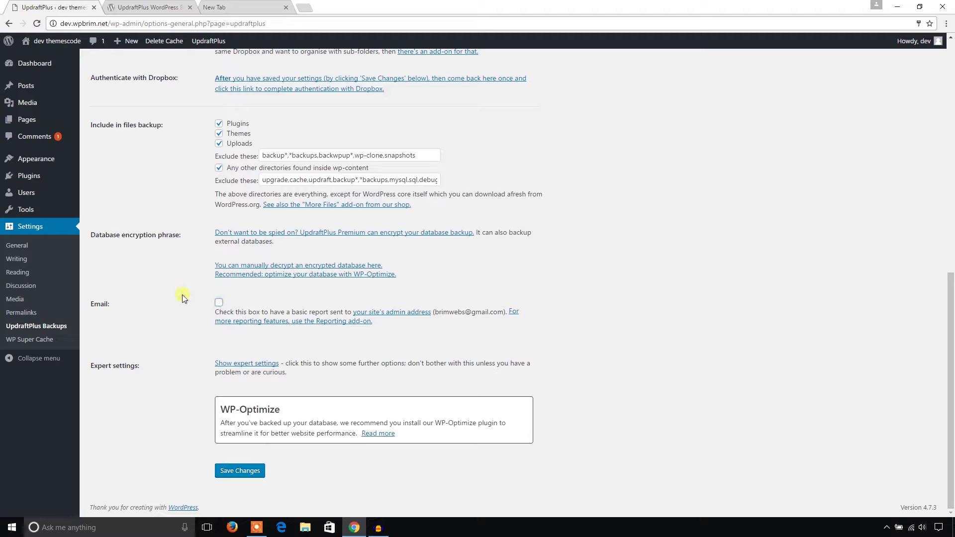
click(244, 472)
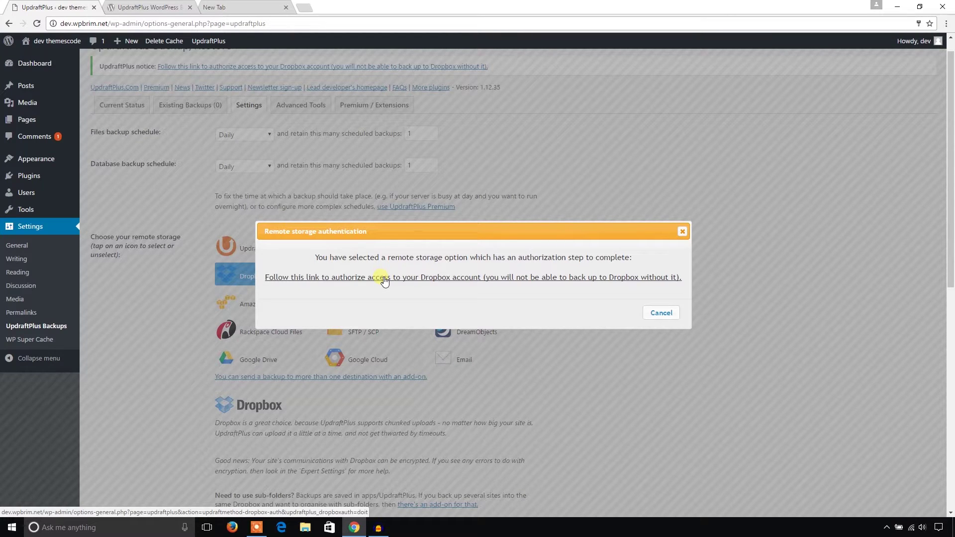
right_click(385, 280)
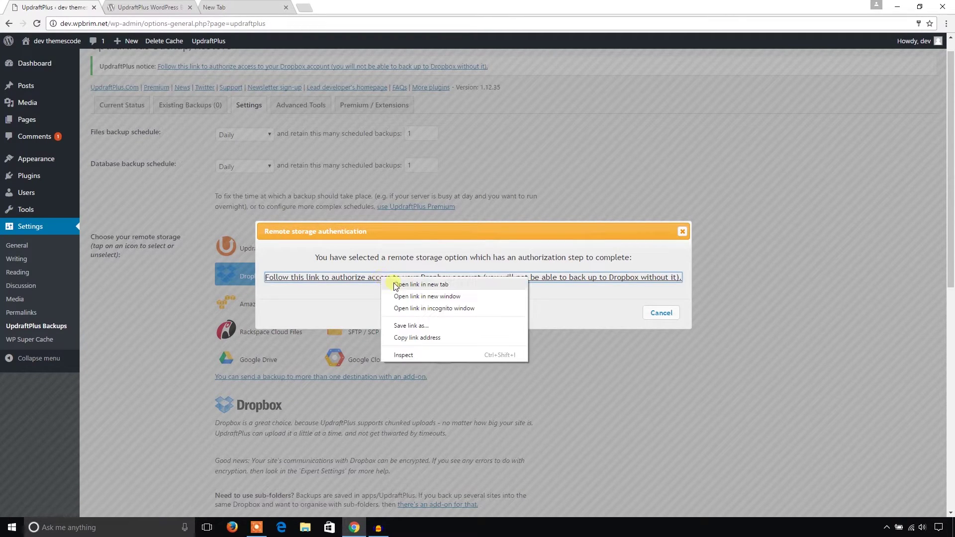
click(403, 285)
click(140, 7)
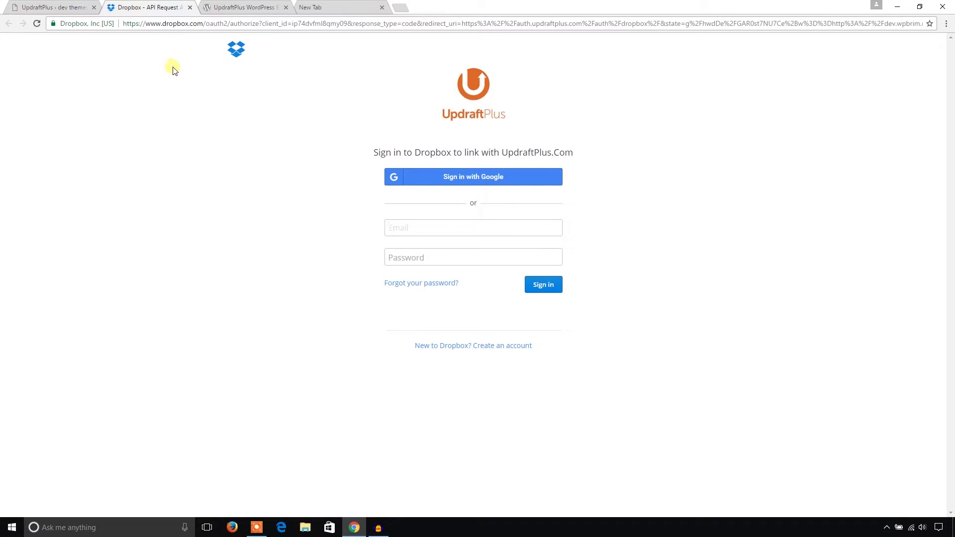
- Leave the Dropbox sign-in at its e-mail field and return to the UpdraftPlus settings tab
click(475, 226)
click(63, 7)
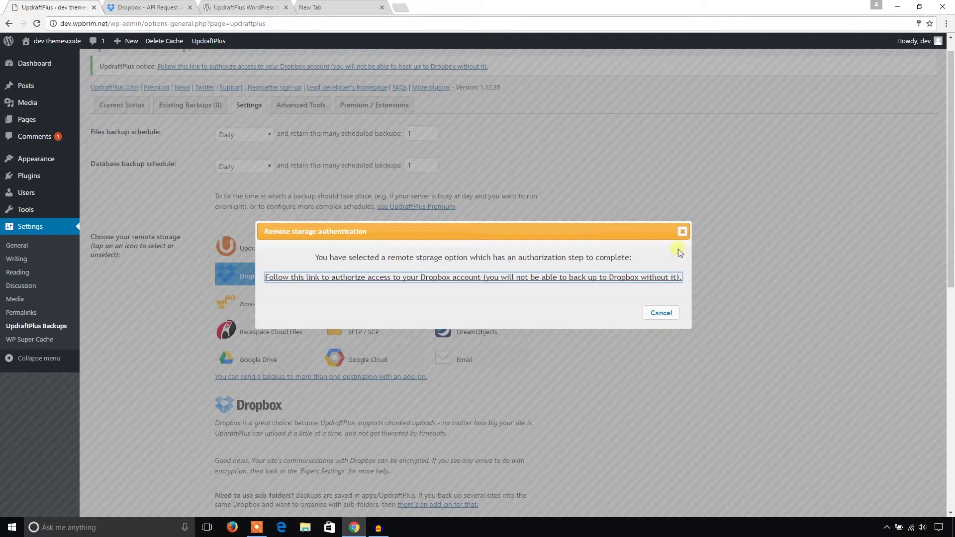
- Dismiss the authorization prompt and run a one-time Backup Now of database and files
click(682, 231)
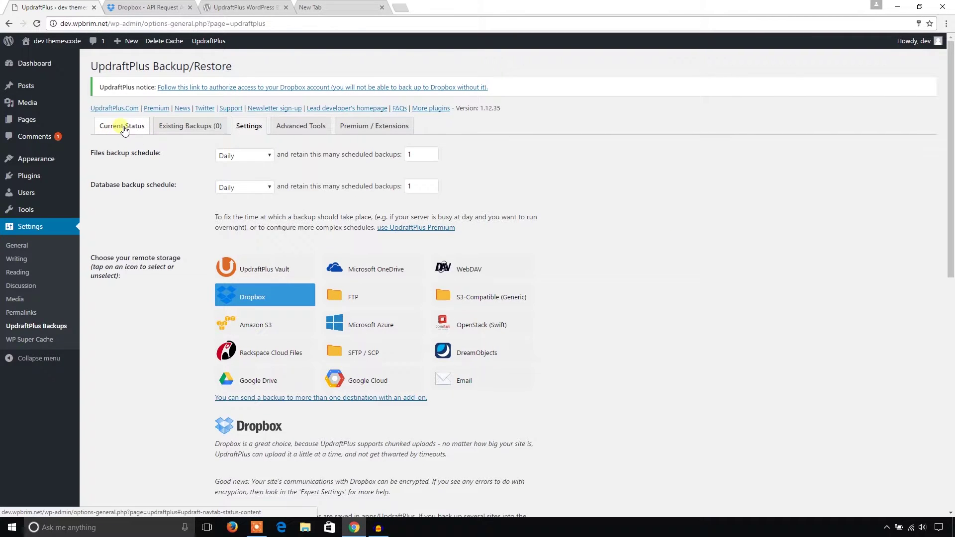
click(124, 131)
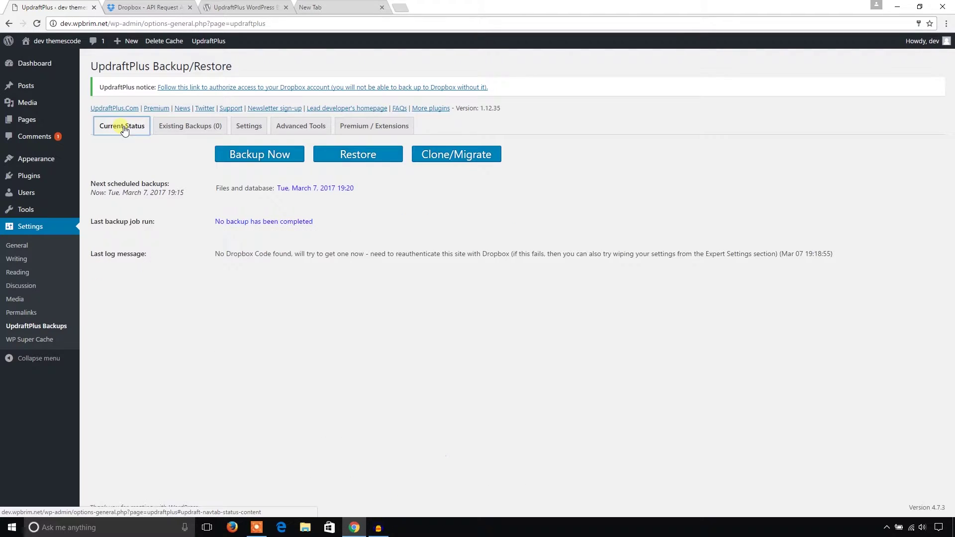
click(262, 156)
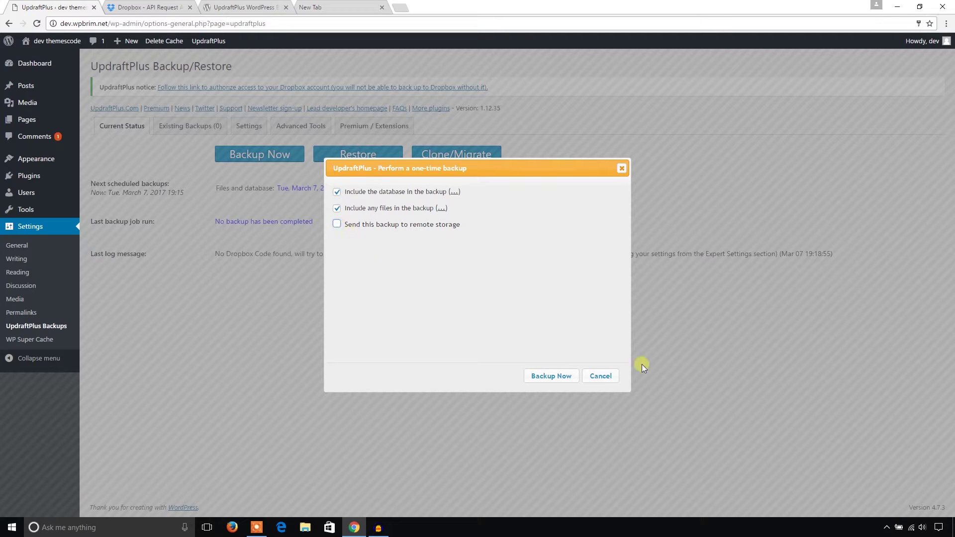
click(552, 380)
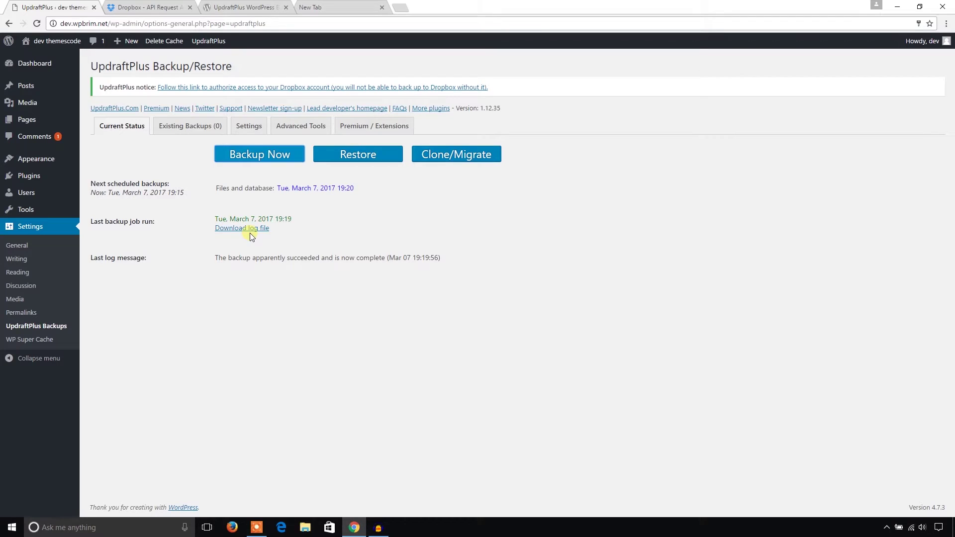
- Reload the page and show Existing Backups (1) with the Mar 07, 2017 19:19 backup
click(37, 23)
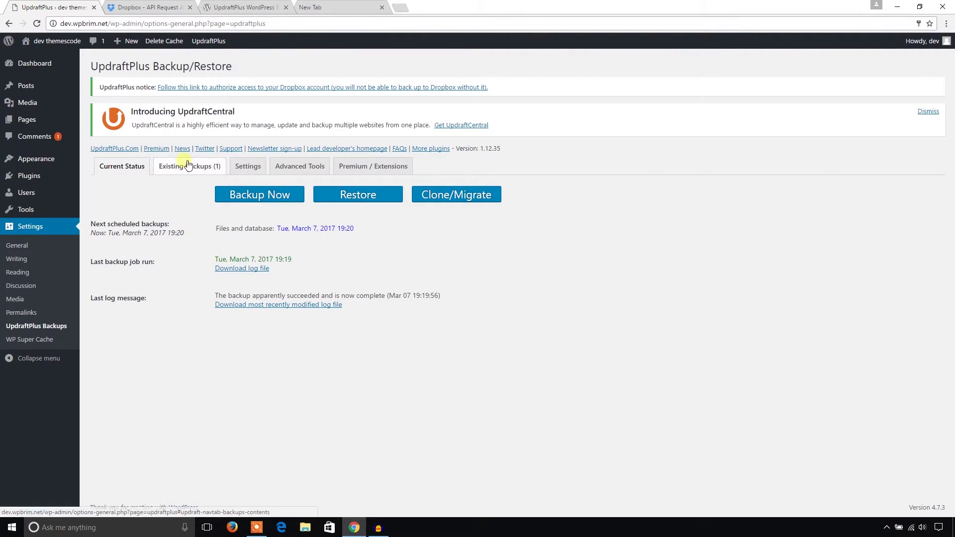
click(187, 169)
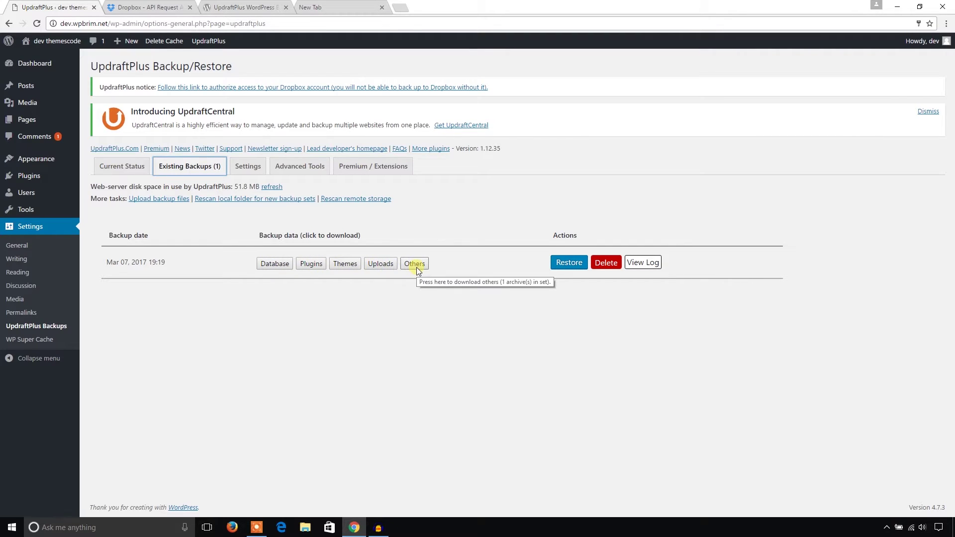
- Download the Mar 07 backup's database archive and prepare its Plugins archive
click(277, 262)
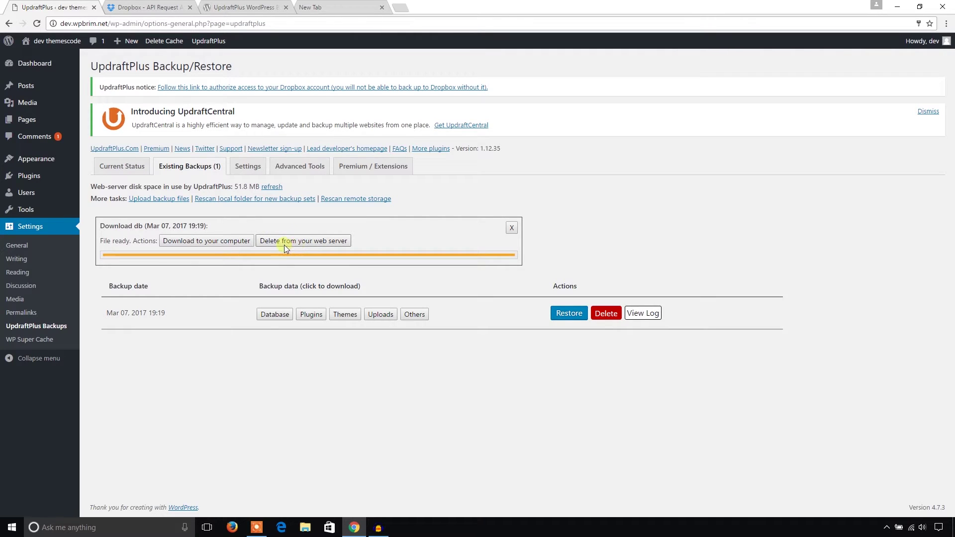
click(213, 243)
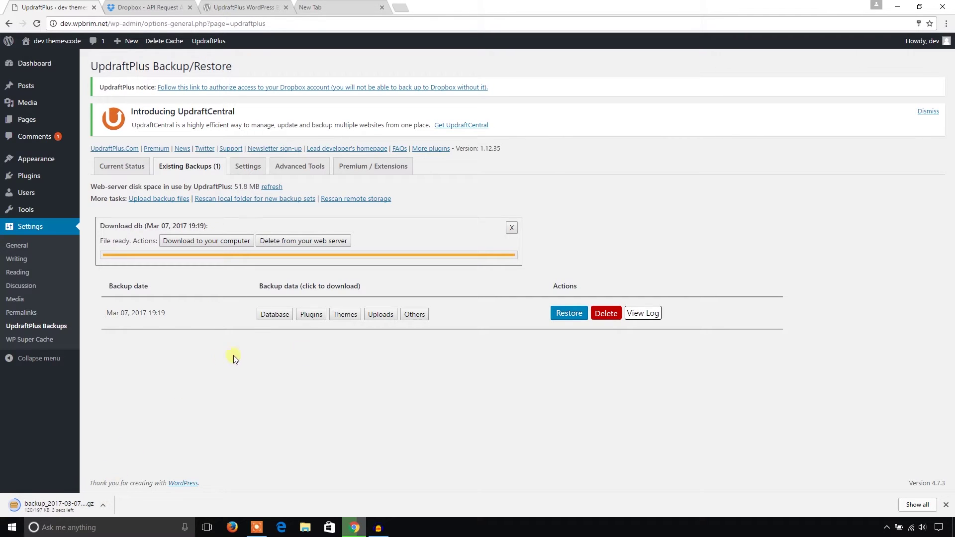
click(311, 314)
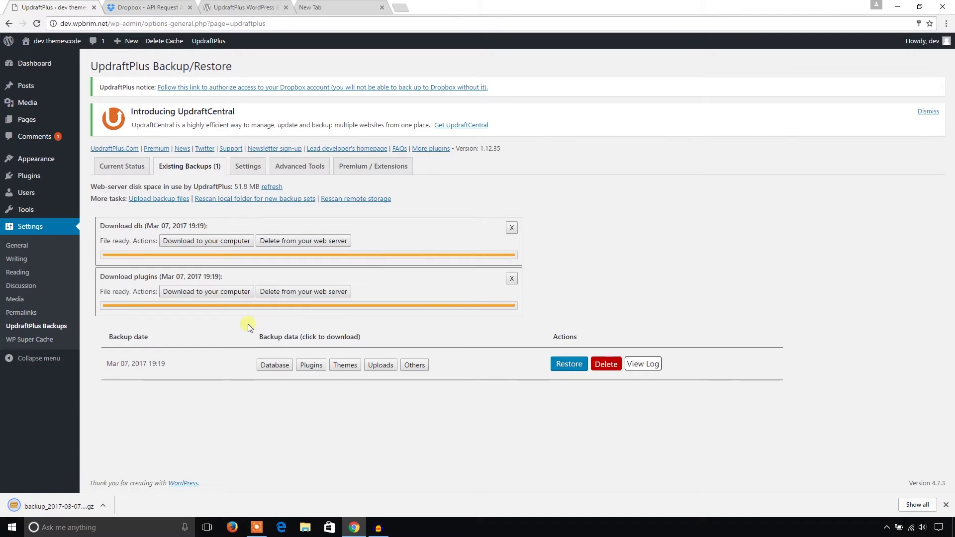
click(571, 365)
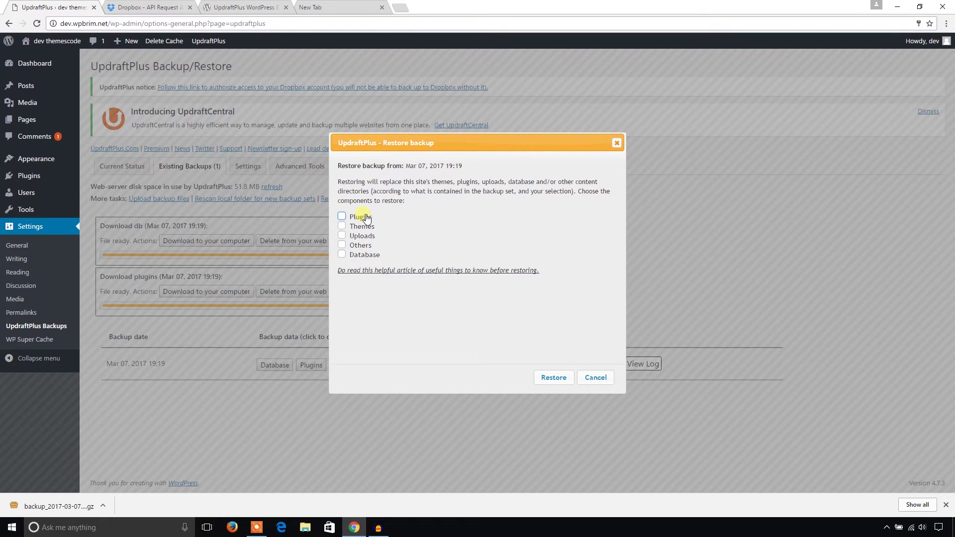
click(344, 256)
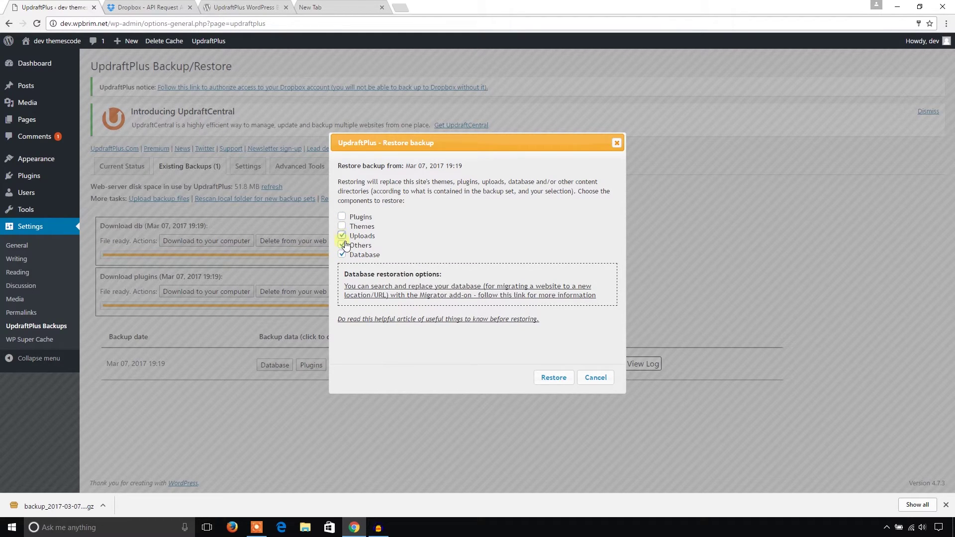
click(342, 236)
click(342, 226)
click(342, 217)
click(617, 144)
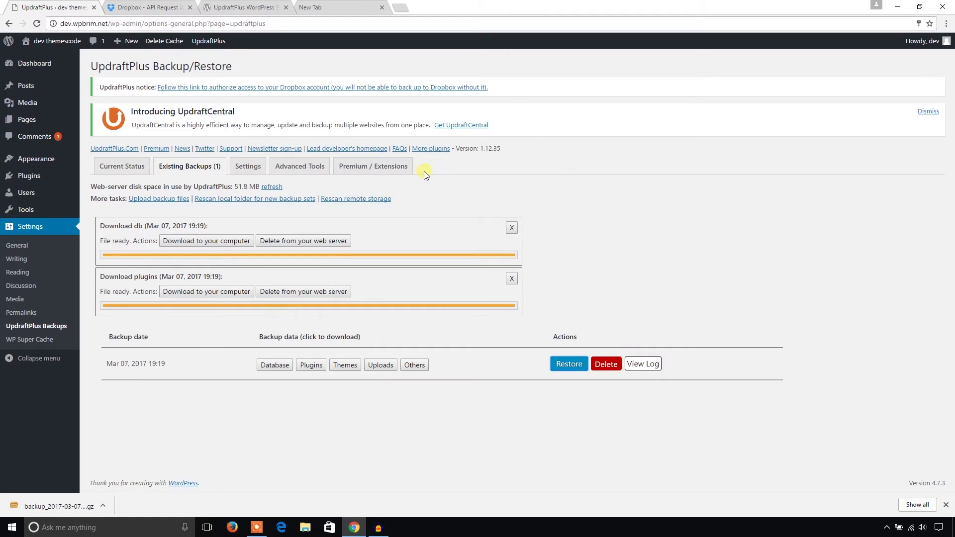
- In Advanced Tools, browse the Lock settings, UpdraftCentral and Search / replace database sections
mouse_move(153, 188)
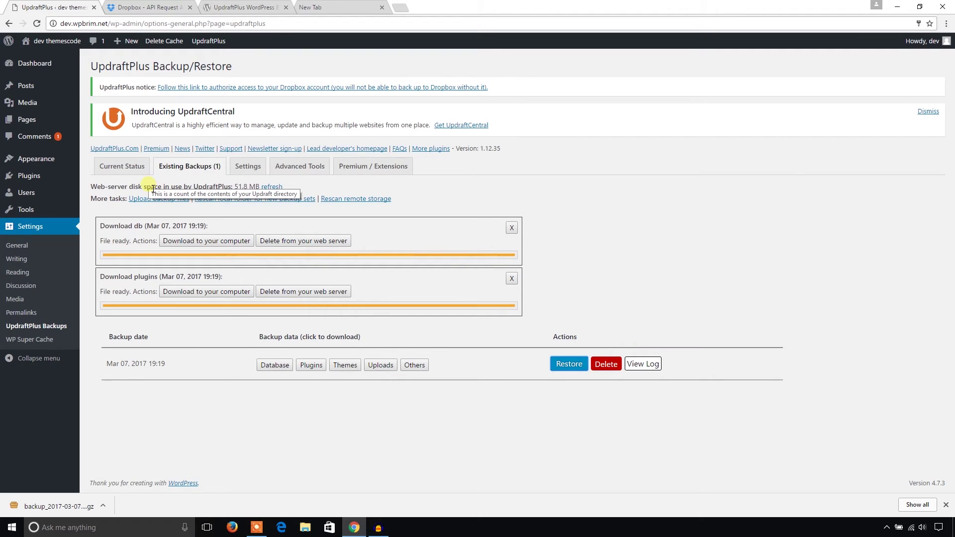
click(304, 170)
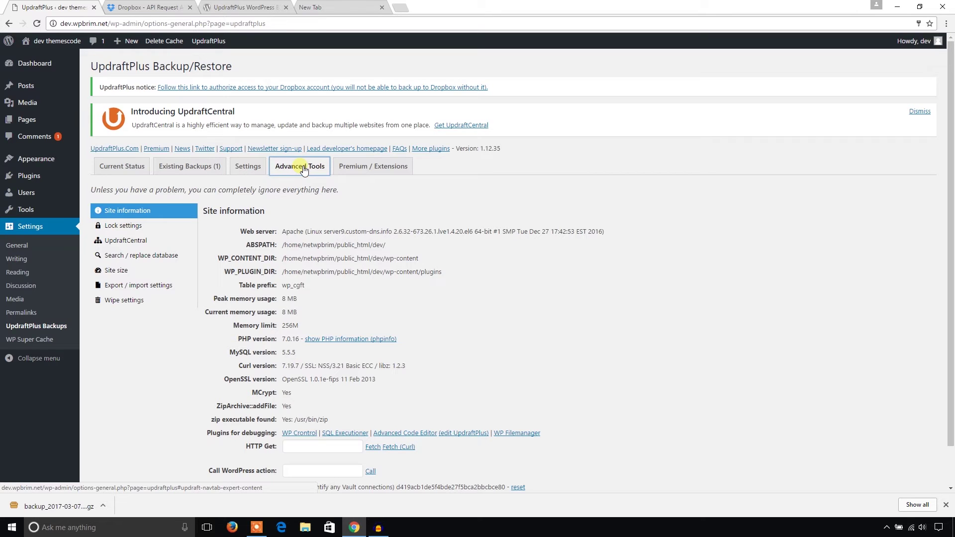
click(135, 227)
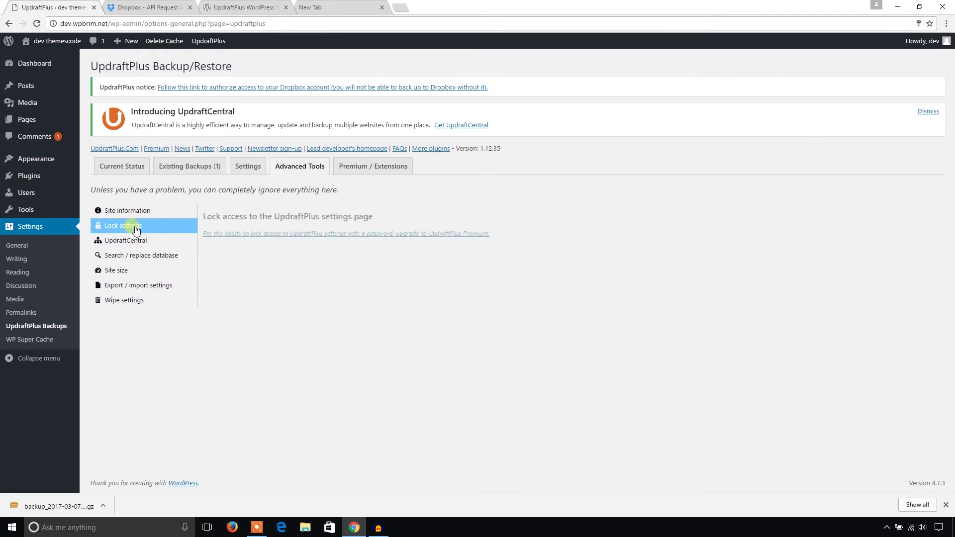
click(133, 242)
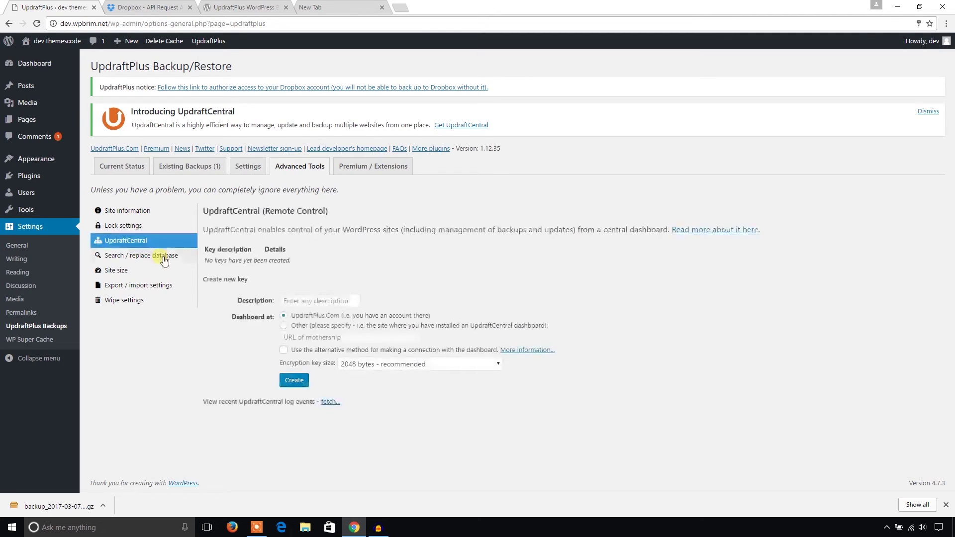
click(147, 257)
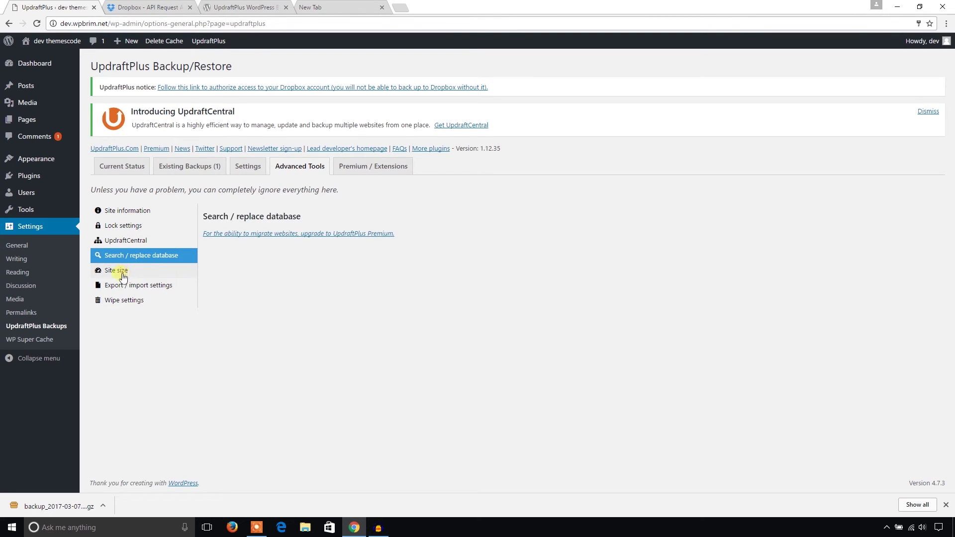
- Calculate Site size on disk: plugins 30.7 MB, themes 24.2 MB, uploads 24.4 MB
click(122, 275)
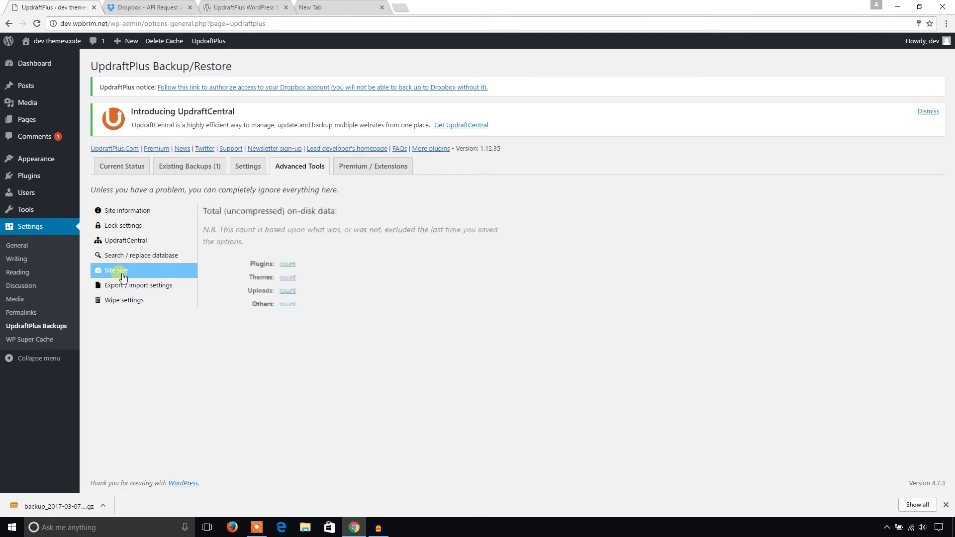
click(288, 265)
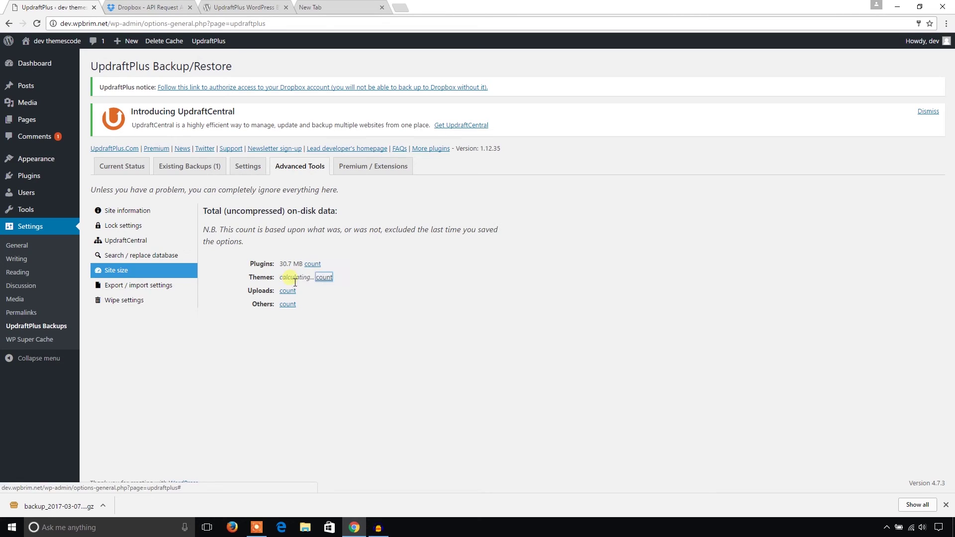
click(293, 294)
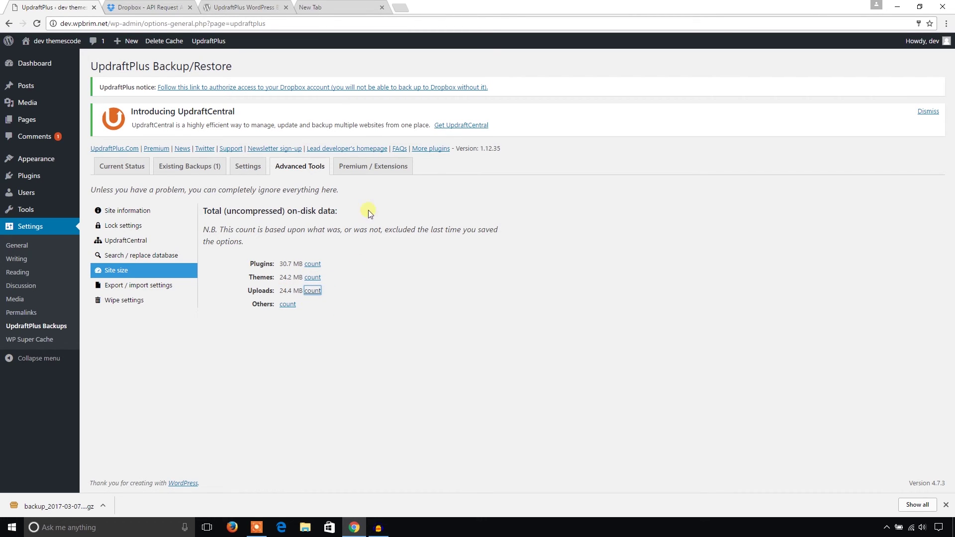
- Show the Premium / Extensions table comparing Free, Premium and Gold features, scrolling through it
click(362, 172)
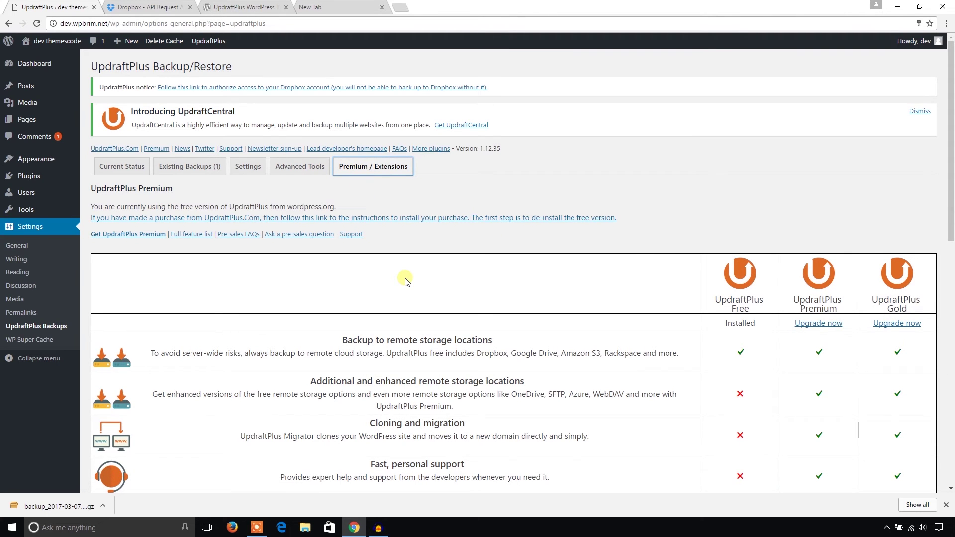
scroll(321, 351, down, 6)
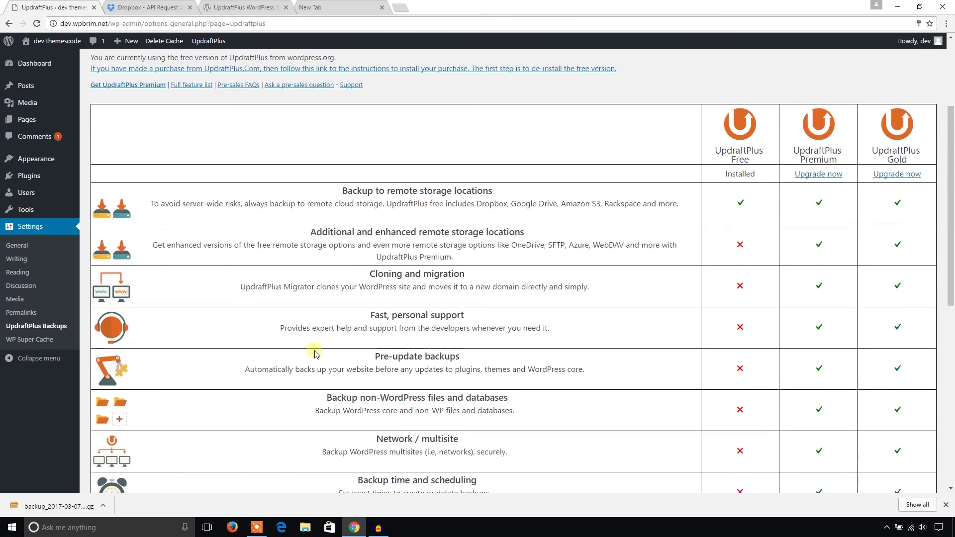
scroll(324, 345, up, 6)
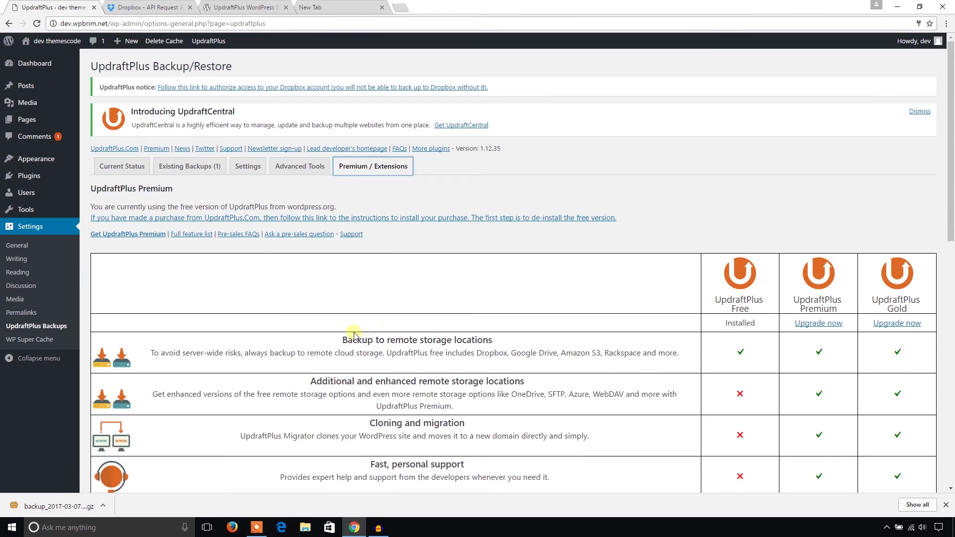
- Start a new backup from Current Status, with its log gathering woocommerce_uploads files
click(132, 171)
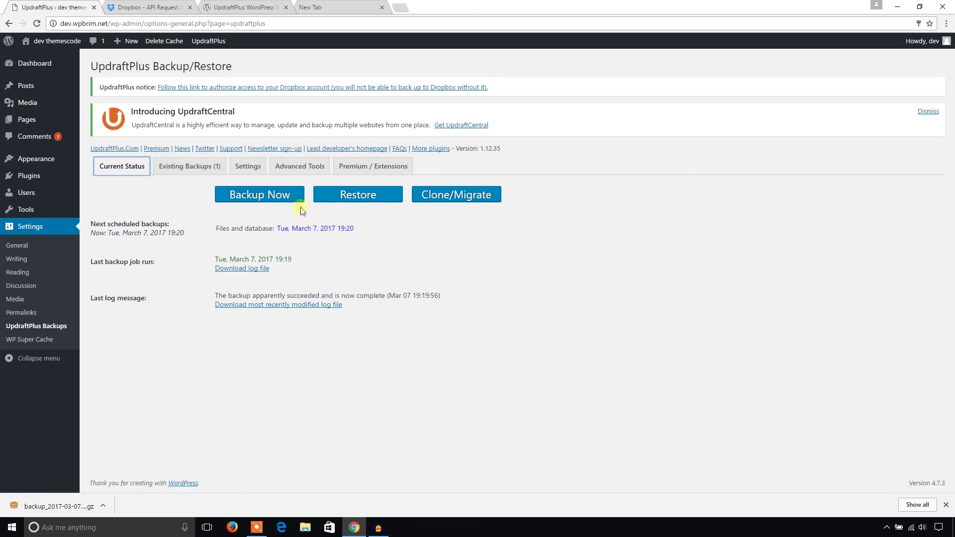
click(255, 196)
click(360, 197)
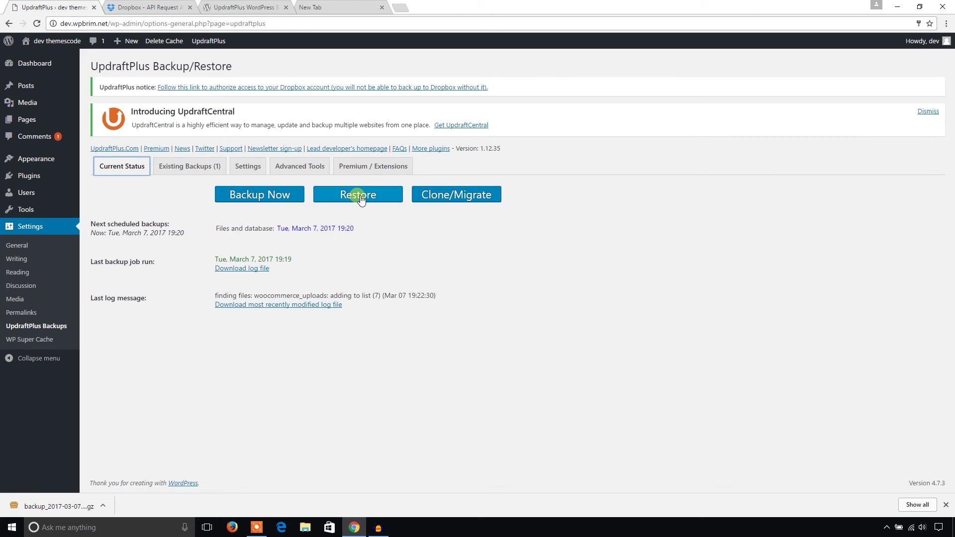